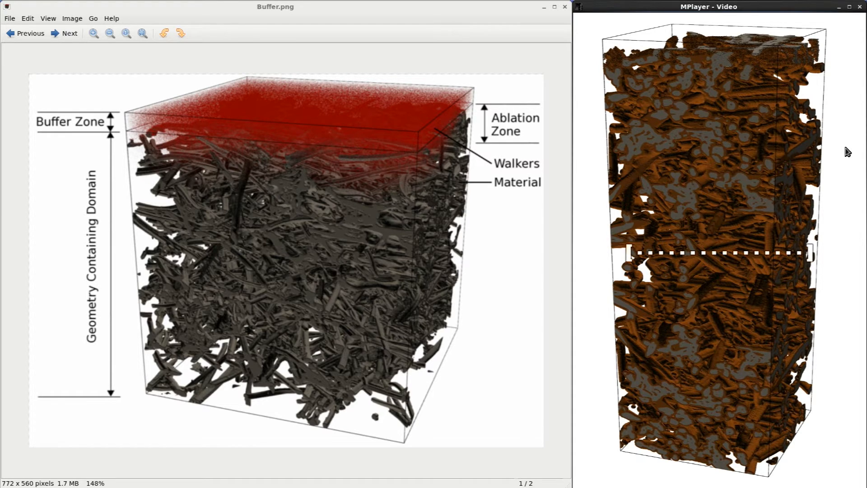
Play the ablation video, switch to the terminal, and launch PuMA by running ./run.sh
{"action": "key", "text": "space"}
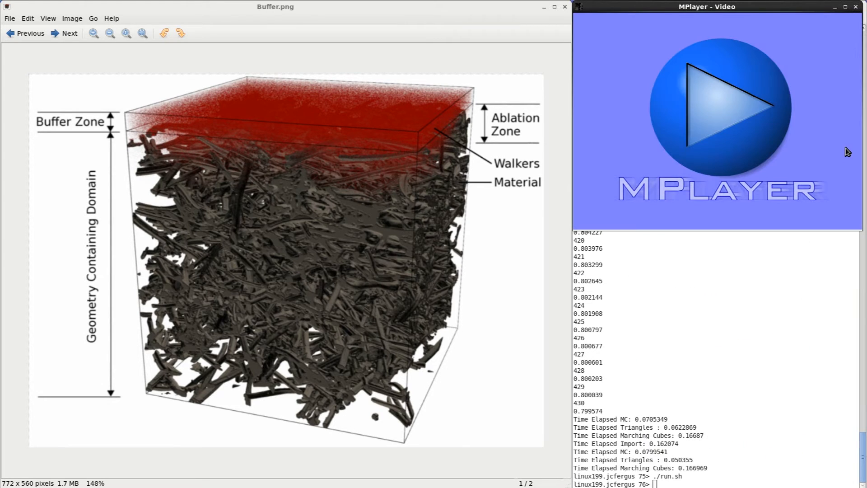
{"action": "left_click", "coordinate": [799, 385]}
{"action": "key", "text": "Up"}
{"action": "key", "text": "Return"}
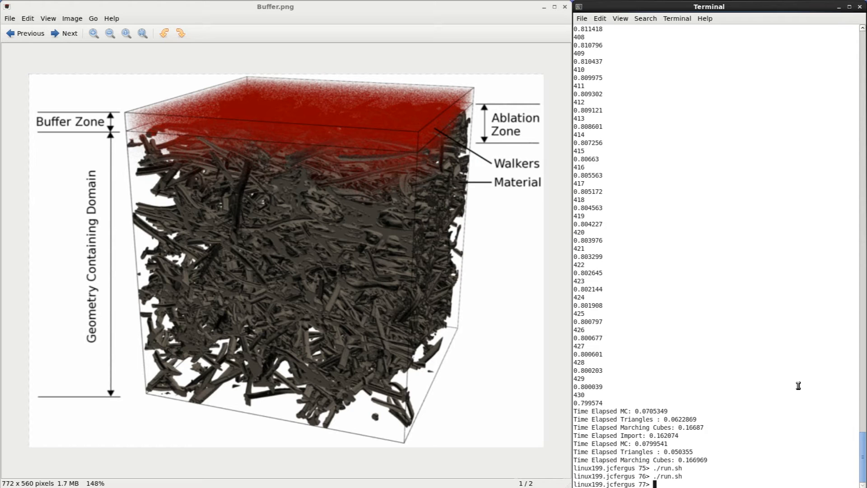
{"action": "key", "text": "Up"}
{"action": "key", "text": "Return"}
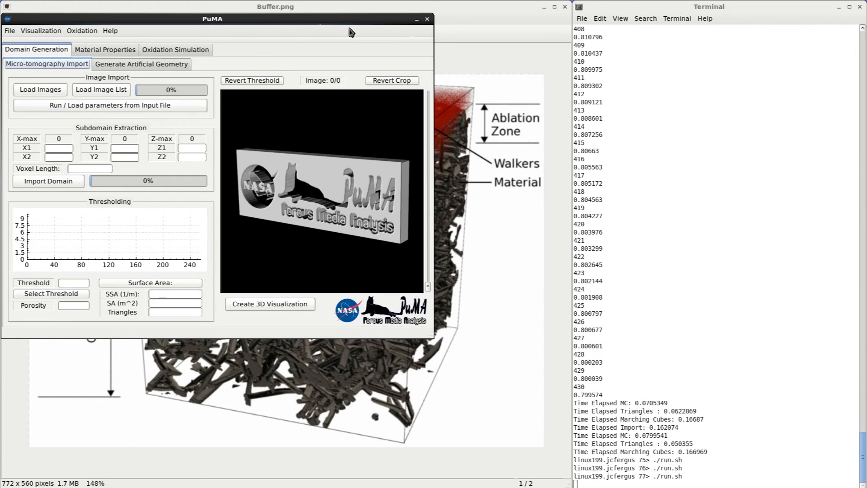
Load the micro-tomography image list as the source for the domain
{"action": "left_click_drag", "start_coordinate": [287, 25], "coordinate": [642, 67]}
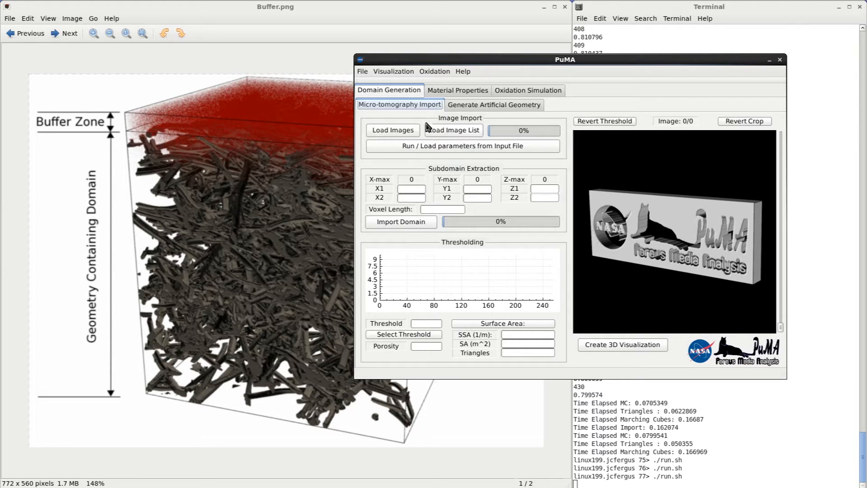
{"action": "left_click", "coordinate": [446, 131]}
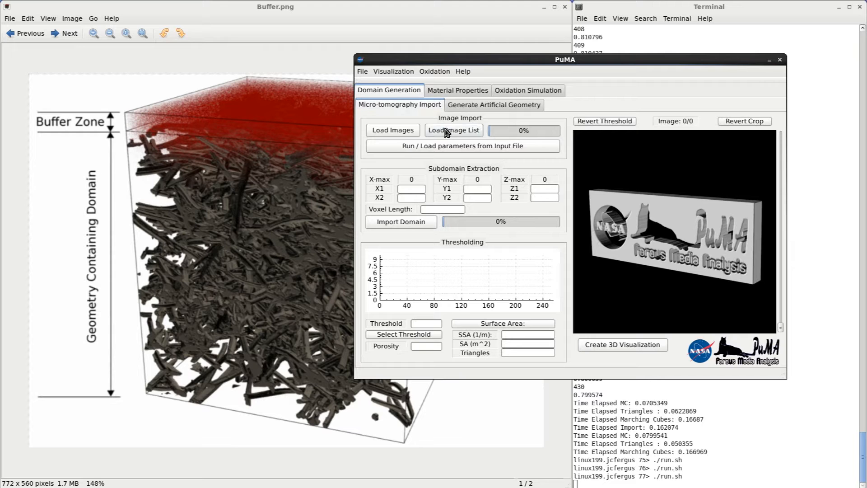
{"action": "double_click", "coordinate": [502, 145]}
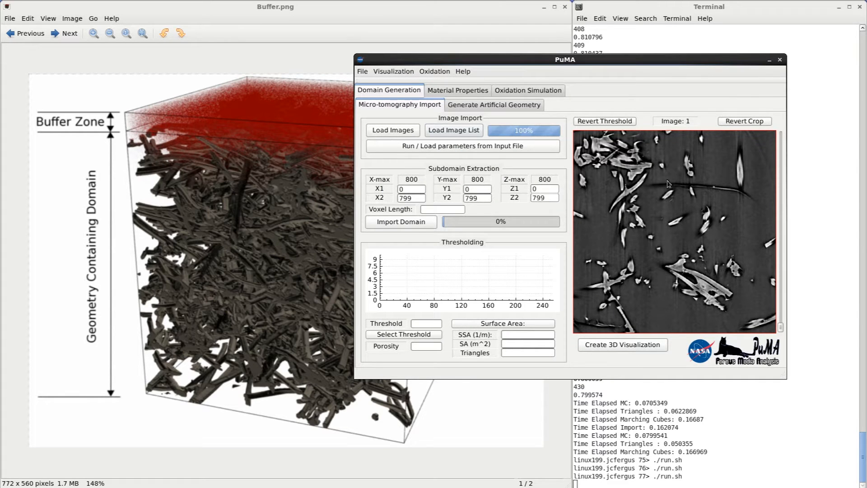
Set the subdomain's X2 and Y2 to 300 and the voxel length to 0.65, and import the domain
{"action": "double_click", "coordinate": [409, 198]}
{"action": "type", "text": "300"}
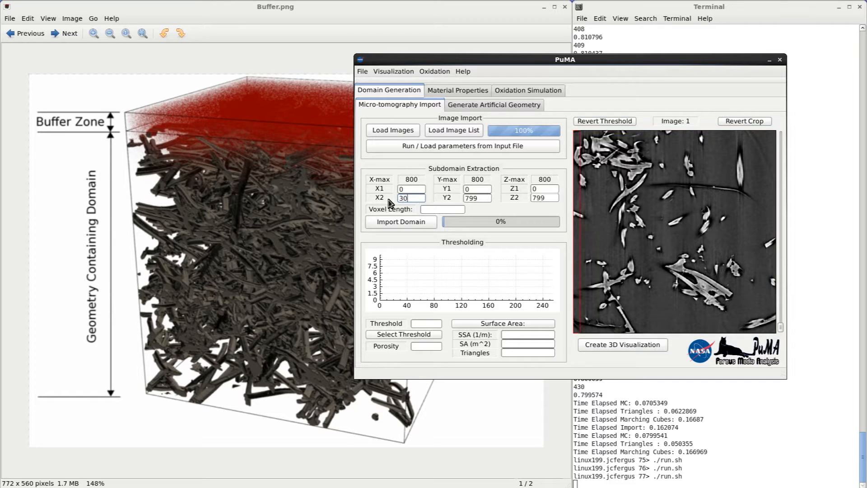
{"action": "left_click", "coordinate": [485, 198]}
{"action": "double_click", "coordinate": [486, 198]}
{"action": "type", "text": "300"}
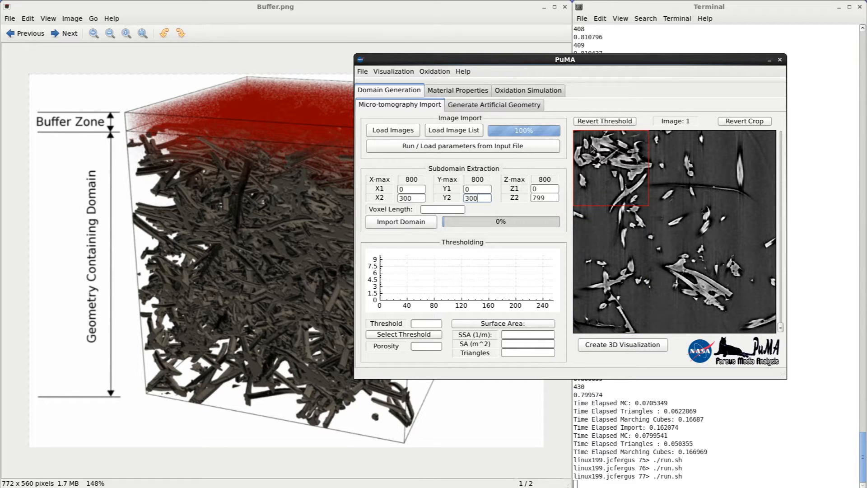
{"action": "left_click", "coordinate": [445, 208]}
{"action": "type", "text": "0.65"}
{"action": "left_click", "coordinate": [419, 223]}
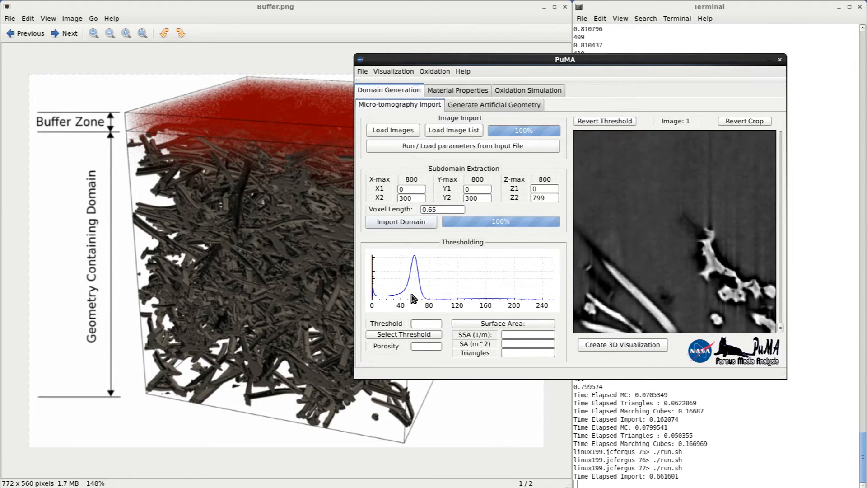
Threshold the imported domain at a grayscale value of 87
{"action": "type", "text": "87"}
{"action": "key", "text": "Return"}
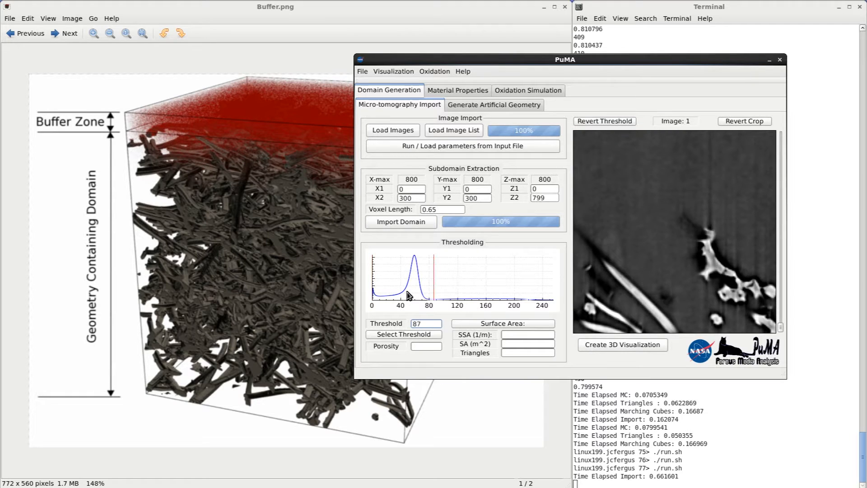
{"action": "left_click", "coordinate": [393, 338]}
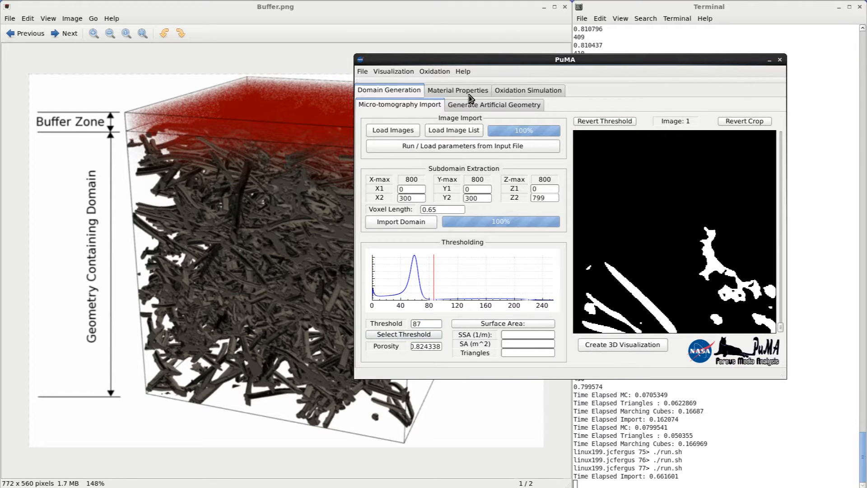
Load the oxidation simulation inputs from the saved input file
{"action": "left_click", "coordinate": [522, 90]}
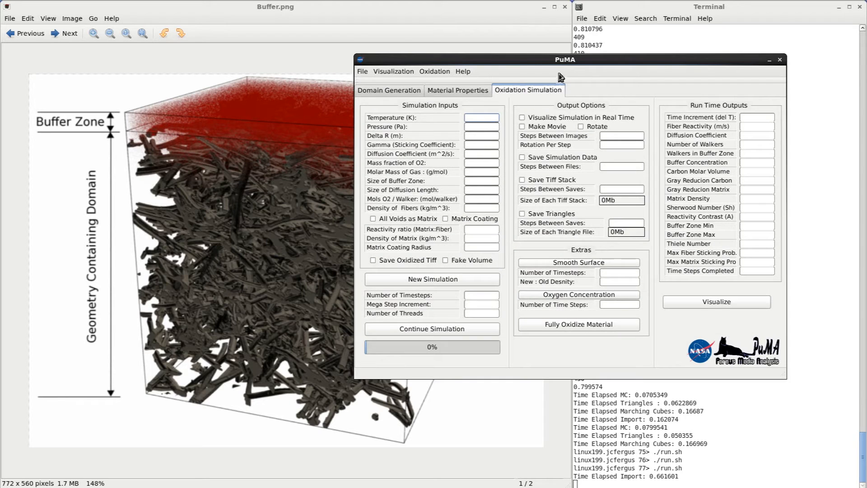
{"action": "left_click_drag", "start_coordinate": [573, 63], "coordinate": [655, 83]}
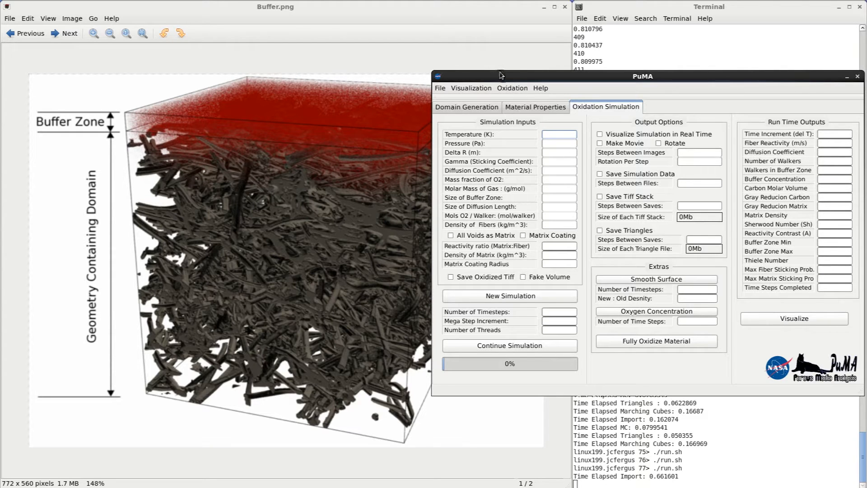
{"action": "left_click", "coordinate": [507, 89]}
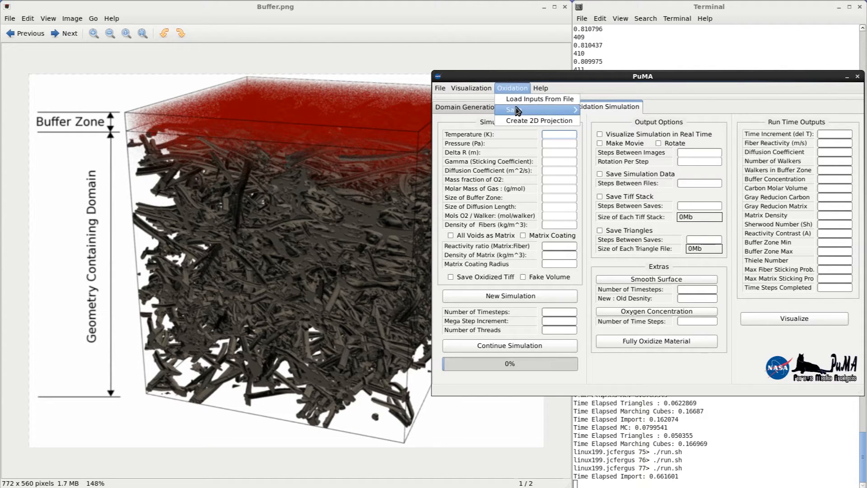
{"action": "left_click", "coordinate": [540, 99]}
{"action": "double_click", "coordinate": [571, 181]}
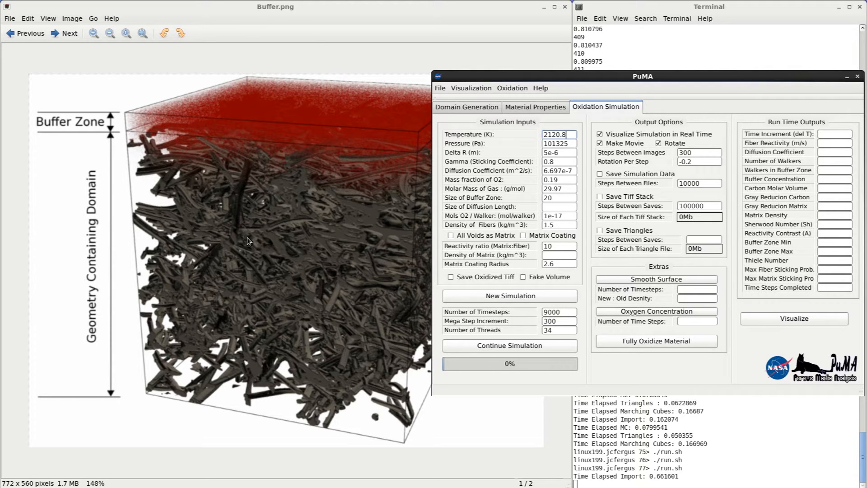
Examine the Delta R, buffer zone size, diffusion length and fiber density inputs of the oxidation simulation
{"action": "left_click", "coordinate": [558, 197]}
{"action": "left_click_drag", "start_coordinate": [561, 154], "coordinate": [501, 154]}
{"action": "left_click_drag", "start_coordinate": [555, 200], "coordinate": [541, 200]}
{"action": "left_click", "coordinate": [545, 206]}
{"action": "double_click", "coordinate": [566, 226]}
{"action": "type", "text": "1700"}
{"action": "double_click", "coordinate": [545, 224]}
Create a new oxidation simulation and visualize the fibers with the buffer zone outline and walkers shown
{"action": "left_click", "coordinate": [523, 301]}
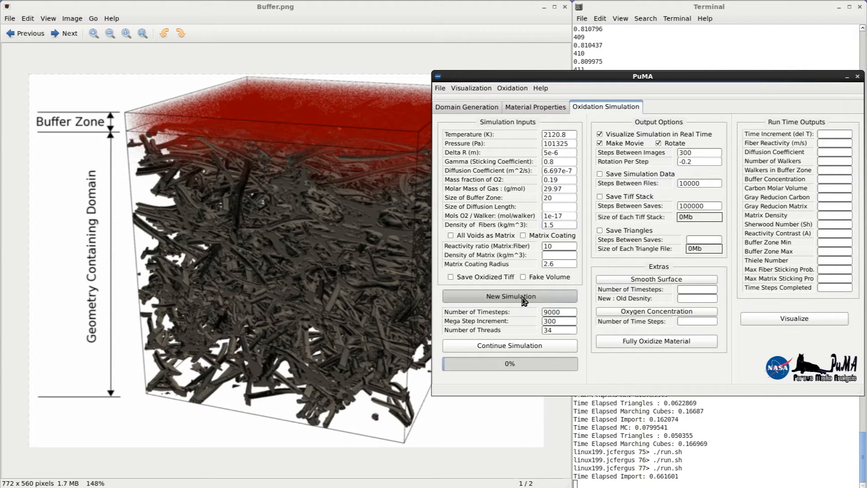
{"action": "left_click", "coordinate": [490, 88]}
{"action": "left_click", "coordinate": [494, 121]}
{"action": "left_click", "coordinate": [618, 195]}
{"action": "left_click", "coordinate": [617, 220]}
{"action": "left_click", "coordinate": [619, 239]}
{"action": "left_click", "coordinate": [668, 304]}
{"action": "left_click", "coordinate": [778, 322]}
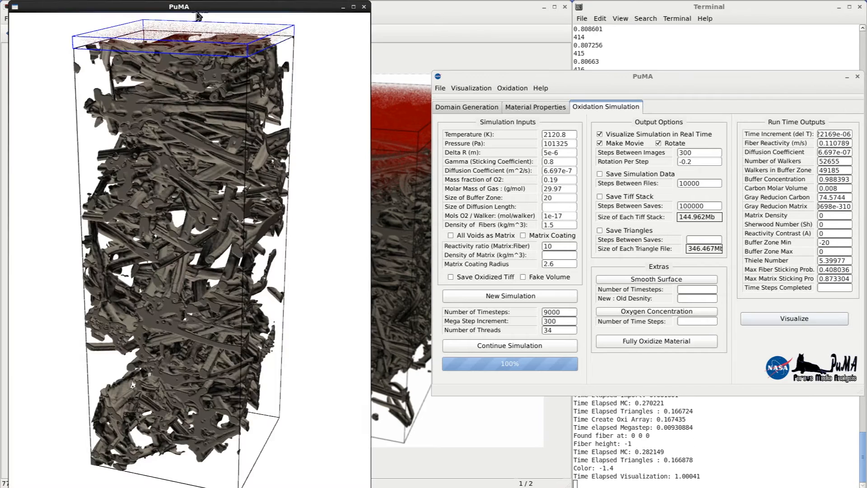
{"action": "left_click_drag", "start_coordinate": [198, 13], "coordinate": [250, 14]}
{"action": "left_click_drag", "start_coordinate": [315, 252], "coordinate": [313, 256]}
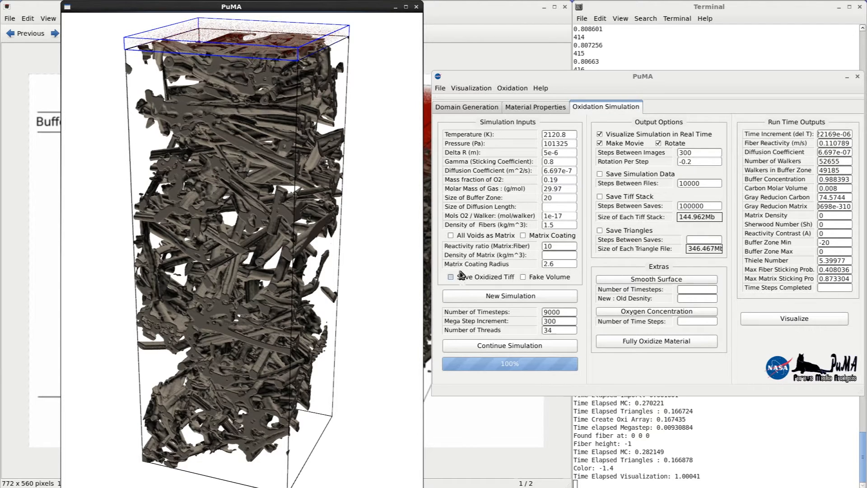
Treat all voids as matrix, create a new simulation with that setting, and visualize it
{"action": "left_click", "coordinate": [478, 239]}
{"action": "left_click", "coordinate": [528, 297]}
{"action": "left_click", "coordinate": [795, 318]}
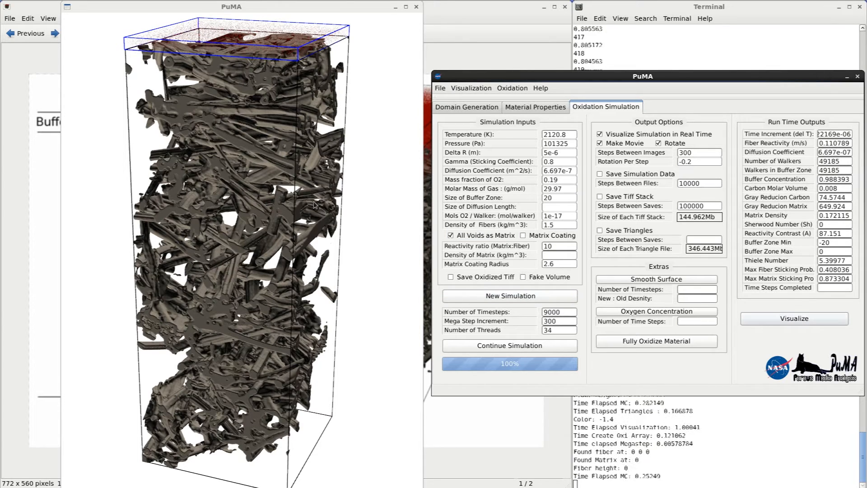
{"action": "left_click", "coordinate": [280, 160]}
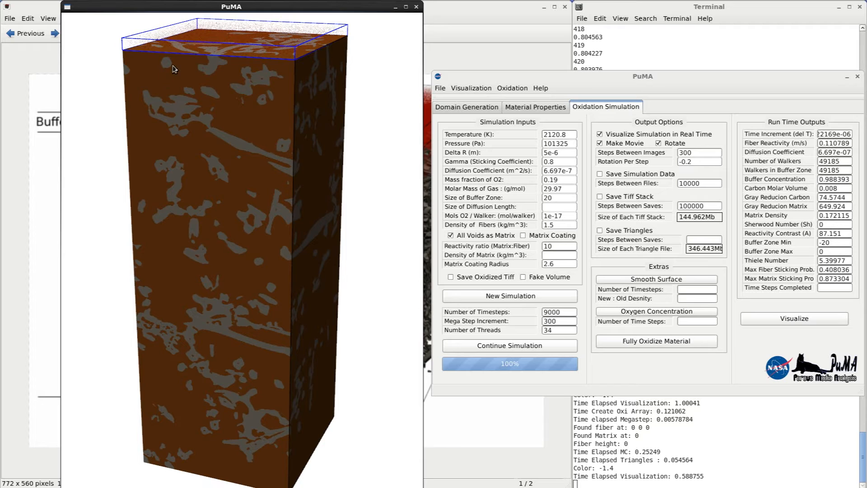
Replace the all-voids matrix option with matrix coating, create a new simulation, and visualize the coated fibers
{"action": "left_click", "coordinate": [468, 235]}
{"action": "left_click", "coordinate": [529, 235]}
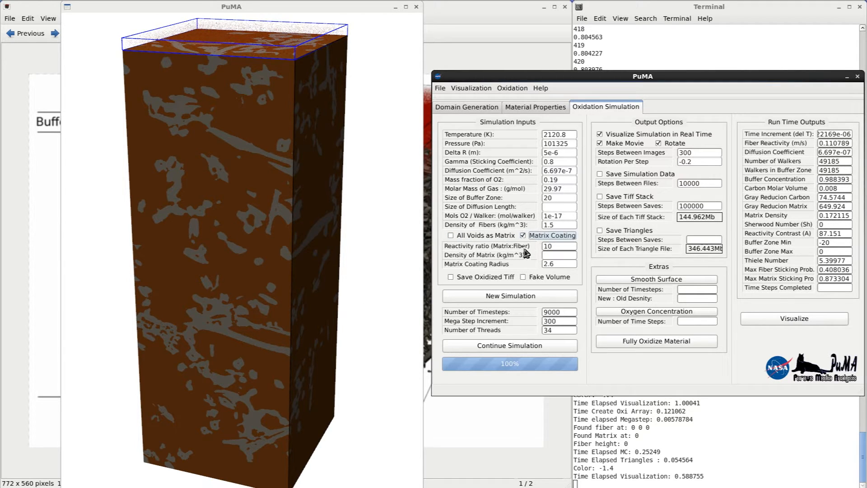
{"action": "left_click", "coordinate": [550, 263]}
{"action": "double_click", "coordinate": [550, 264]}
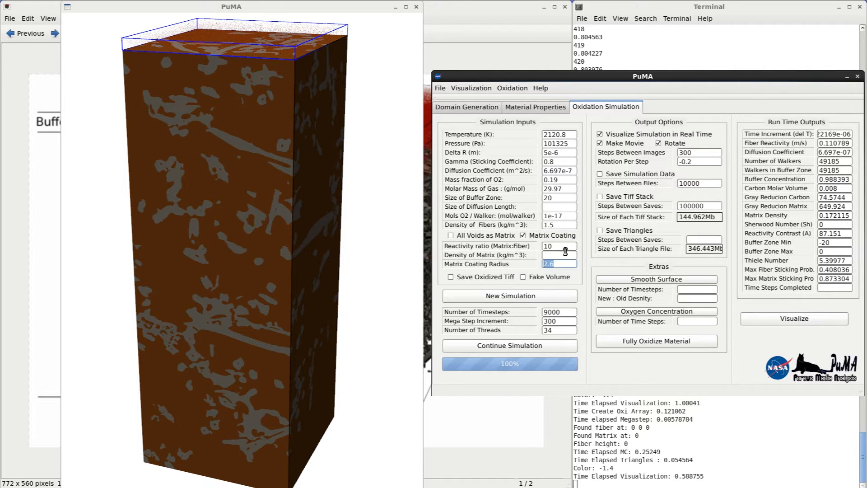
{"action": "left_click", "coordinate": [525, 298]}
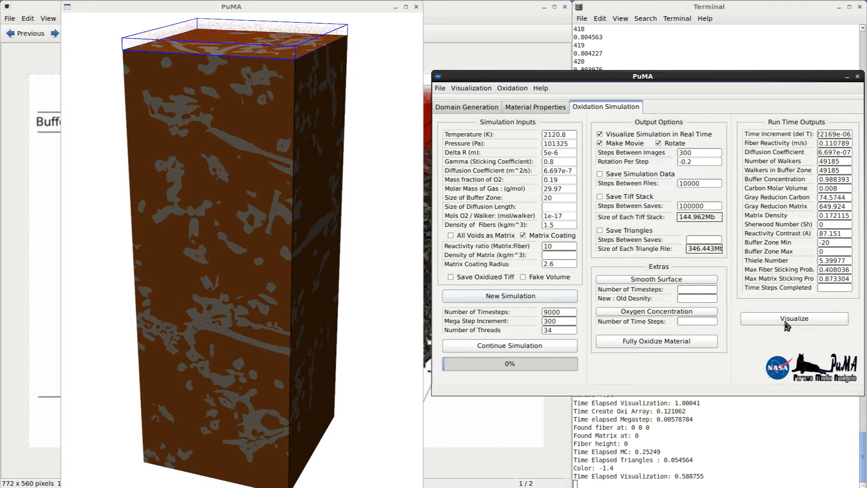
{"action": "left_click", "coordinate": [786, 322]}
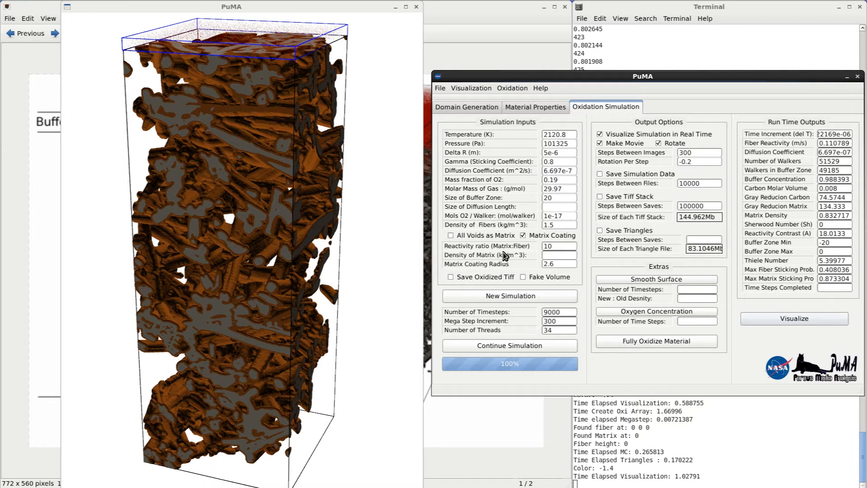
Check the matrix reactivity ratio and density inputs, and recreate and visualize the matrix-coated simulation
{"action": "left_click_drag", "start_coordinate": [567, 246], "coordinate": [524, 247]}
{"action": "left_click", "coordinate": [563, 256]}
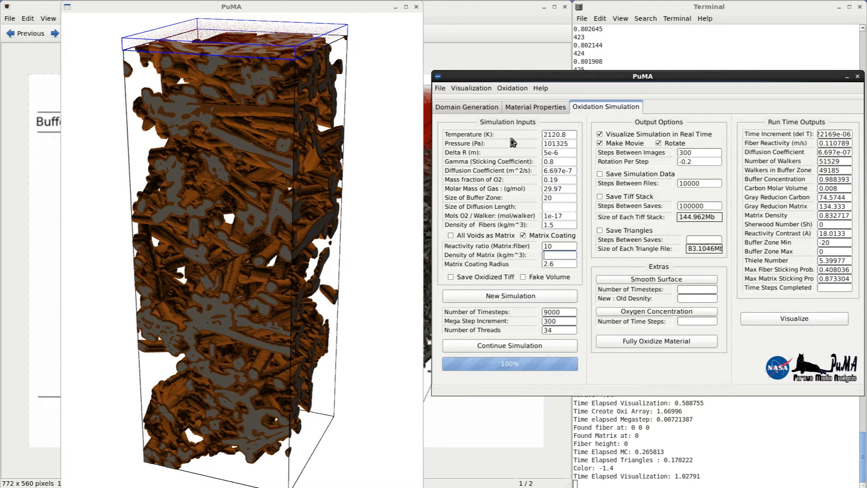
{"action": "left_click", "coordinate": [524, 296]}
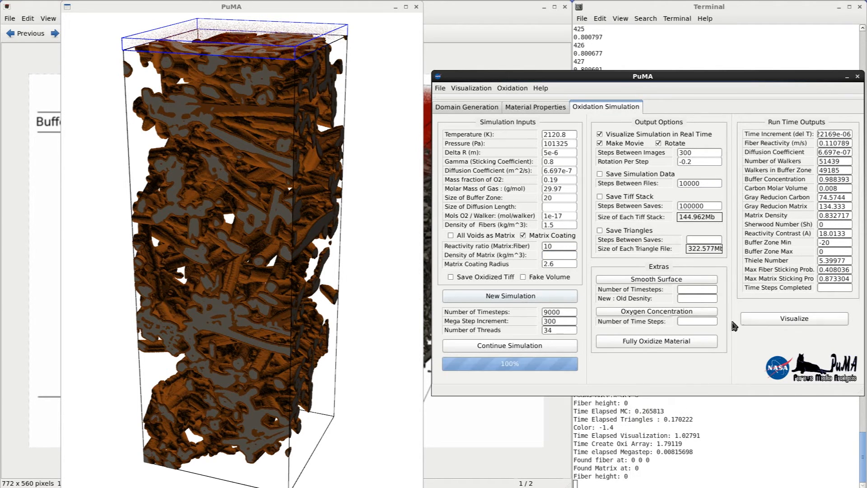
{"action": "left_click", "coordinate": [770, 323]}
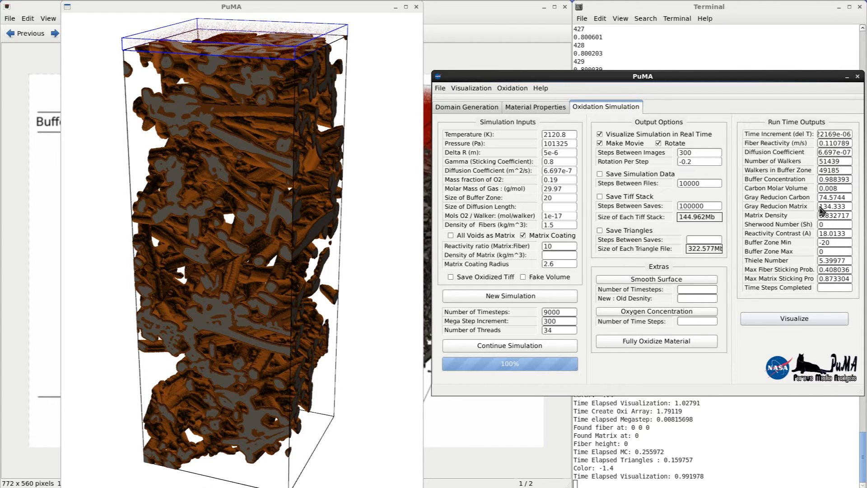
Set the density of fibers to 5 and create a new simulation with the matrix coating
{"action": "double_click", "coordinate": [568, 224]}
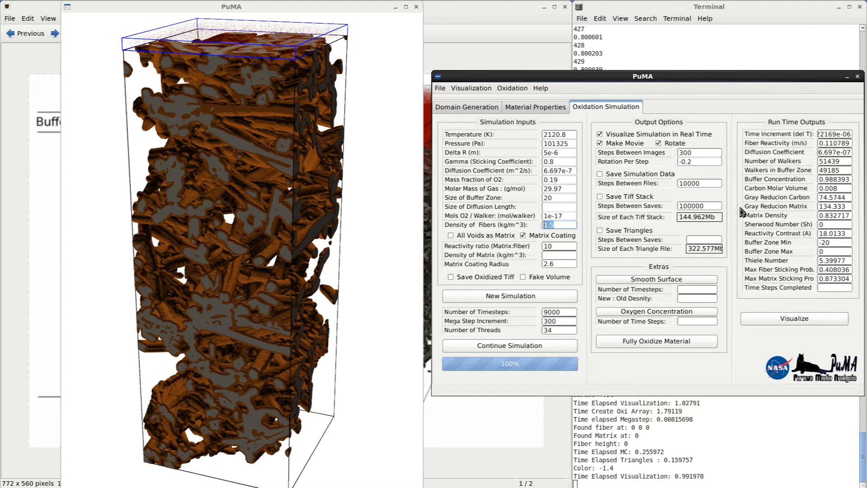
{"action": "left_click_drag", "start_coordinate": [570, 216], "coordinate": [502, 215]}
{"action": "key", "text": "Tab"}
{"action": "left_click", "coordinate": [556, 225]}
{"action": "left_click_drag", "start_coordinate": [562, 225], "coordinate": [543, 224]}
{"action": "type", "text": "5"}
{"action": "left_click", "coordinate": [553, 301]}
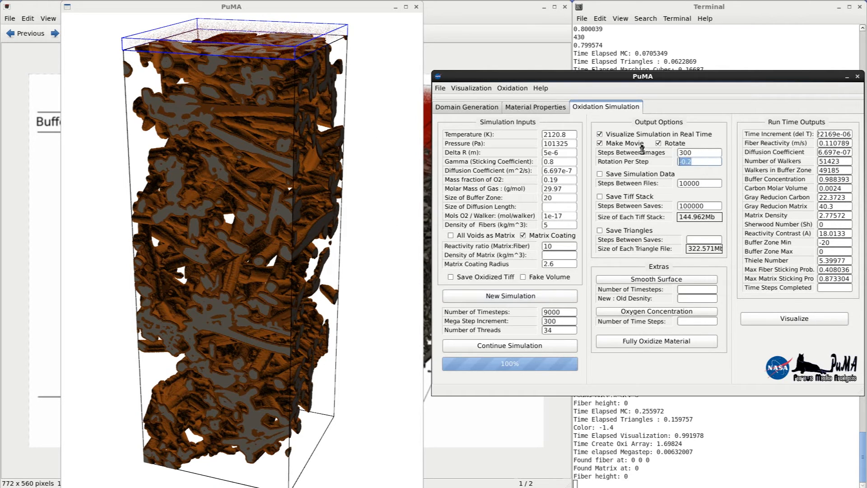
Examine the output intervals for images, rotation, simulation data files, TIFF stacks and triangle saves
{"action": "double_click", "coordinate": [682, 153]}
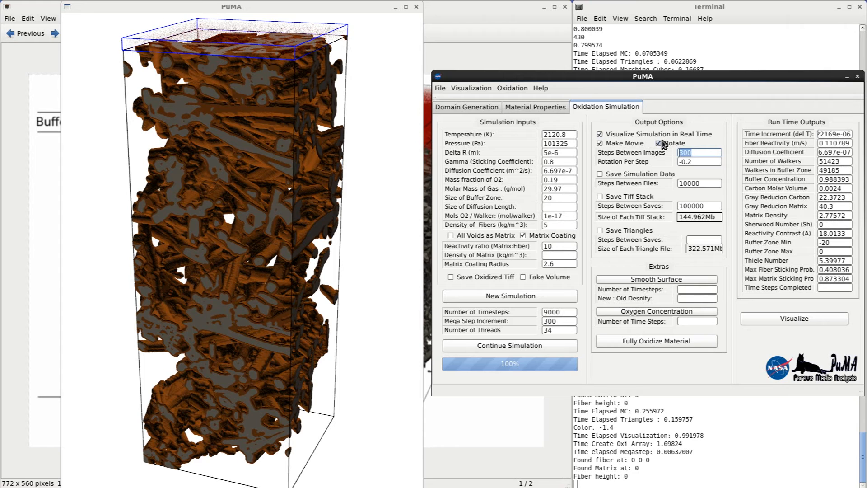
{"action": "double_click", "coordinate": [694, 161]}
{"action": "double_click", "coordinate": [703, 184]}
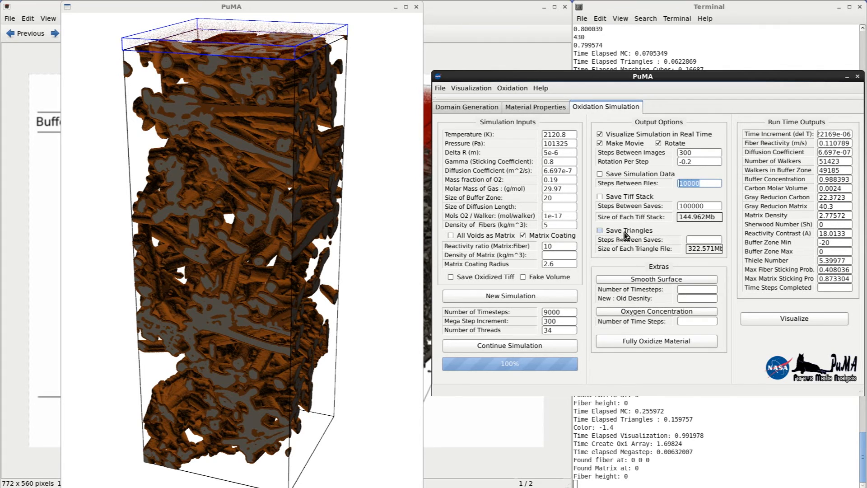
{"action": "left_click_drag", "start_coordinate": [702, 206], "coordinate": [676, 205]}
{"action": "left_click", "coordinate": [700, 238]}
Check the number of timesteps, mega step increment and thread count, and start running the oxidation simulation
{"action": "left_click_drag", "start_coordinate": [570, 312], "coordinate": [541, 312]}
{"action": "left_click_drag", "start_coordinate": [570, 314], "coordinate": [516, 312]}
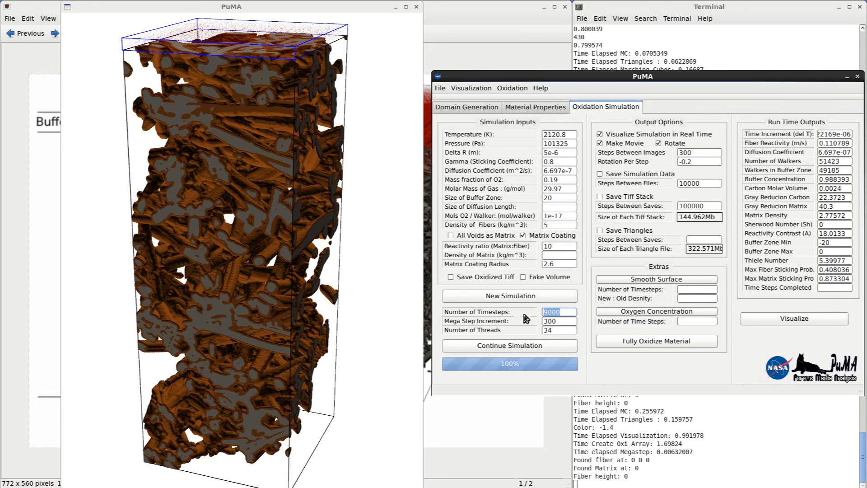
{"action": "key", "text": "Tab"}
{"action": "left_click_drag", "start_coordinate": [563, 330], "coordinate": [540, 330]}
{"action": "left_click", "coordinate": [552, 349]}
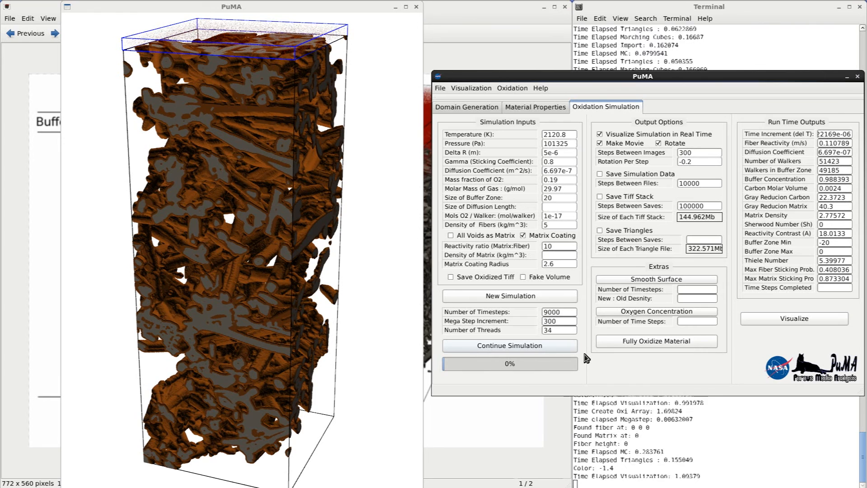